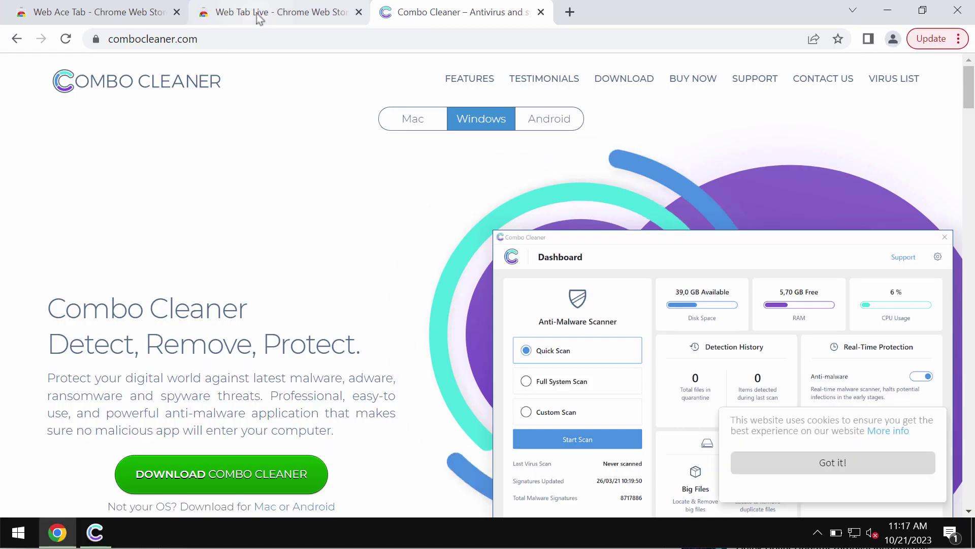
# Switch to the Web Tab Live store listing and close the Combo Cleaner website tab.
pyautogui.click(258, 15)
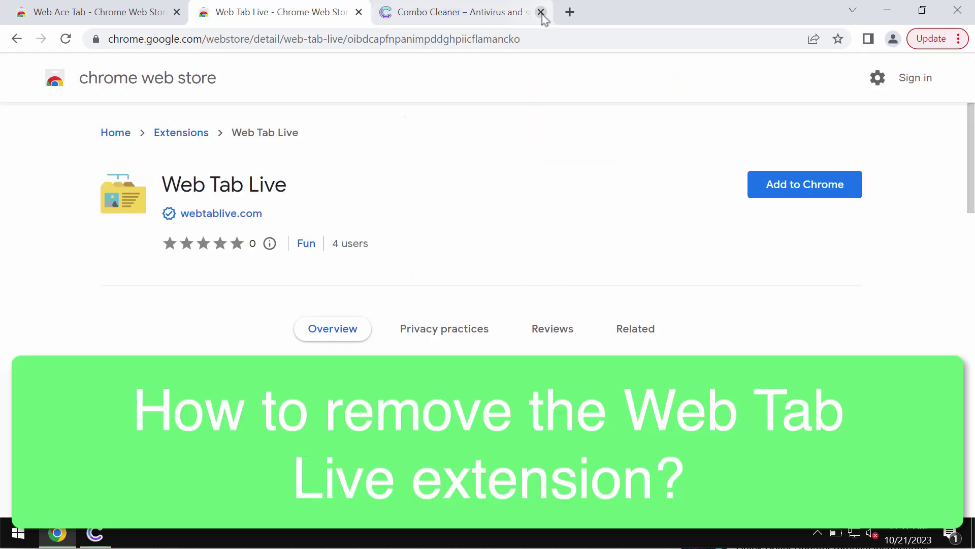
pyautogui.click(542, 13)
pyautogui.scroll(-5, 642, 307)
pyautogui.scroll(-2, 641, 306)
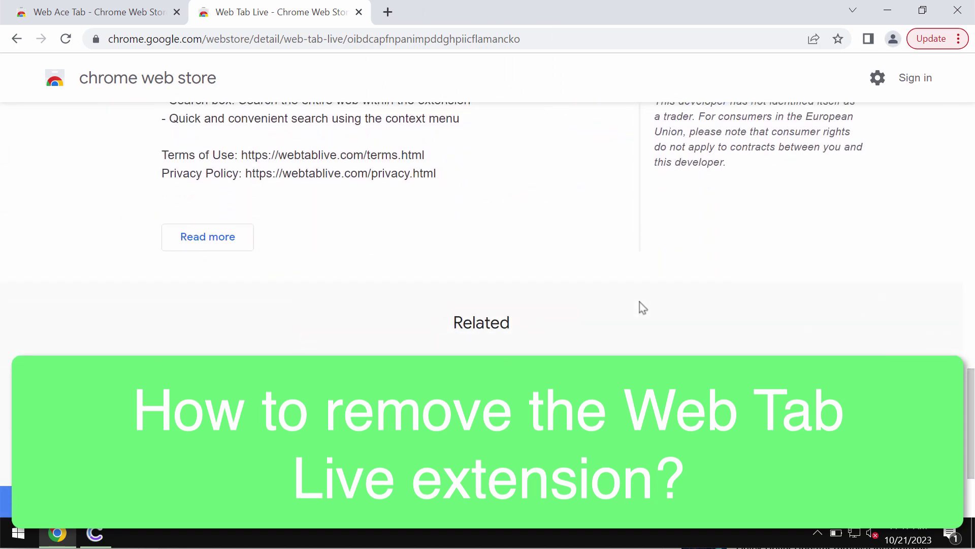
pyautogui.scroll(3, 641, 307)
pyautogui.scroll(3, 639, 307)
pyautogui.scroll(6, 639, 308)
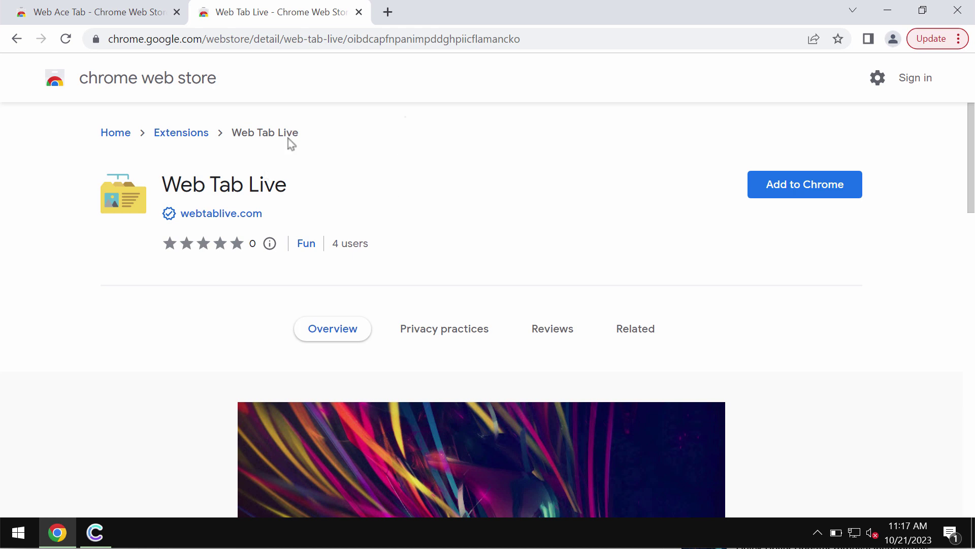
# Add the Web Tab Live extension to Chrome and open a new tab for its page.
pyautogui.click(795, 189)
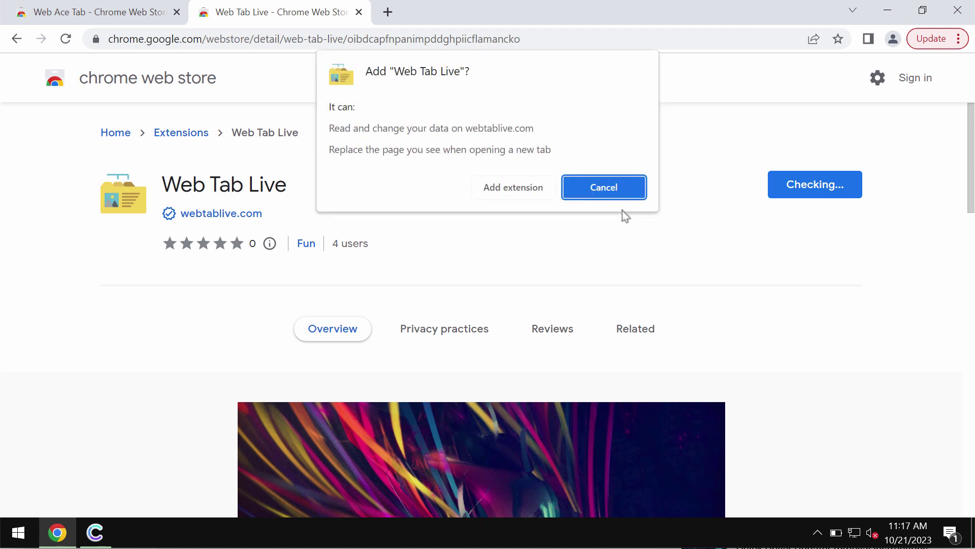
pyautogui.click(528, 190)
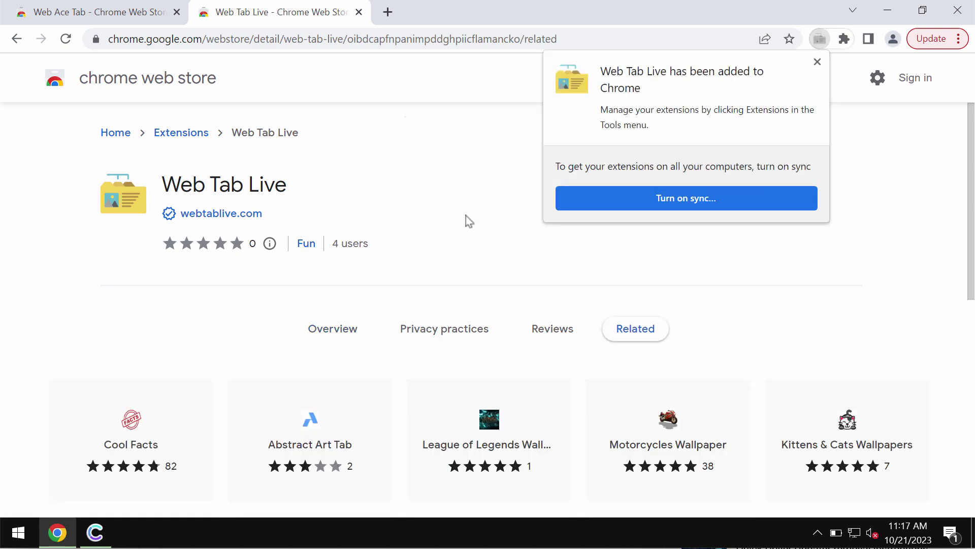
pyautogui.click(389, 12)
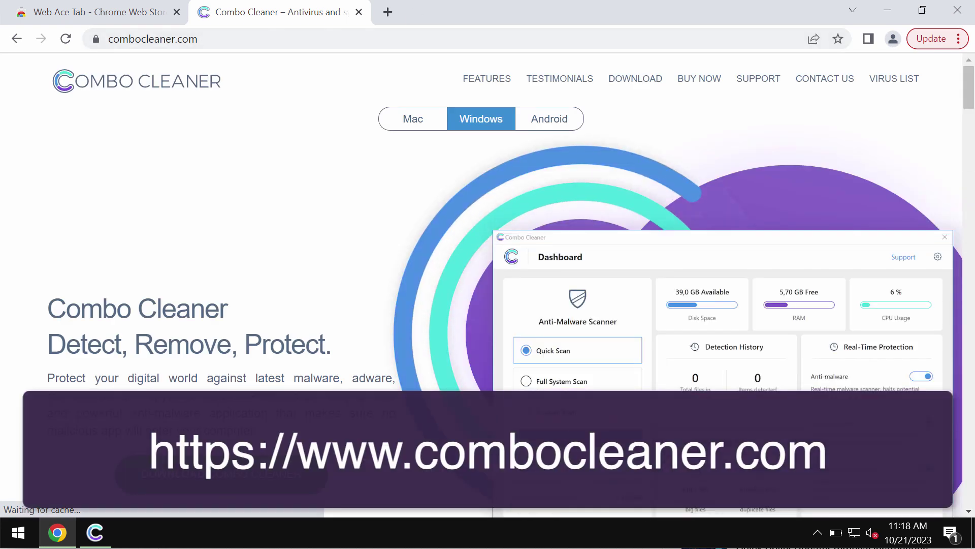
# Minimize the Chrome window to reveal the Combo Cleaner dashboard.
pyautogui.click(888, 14)
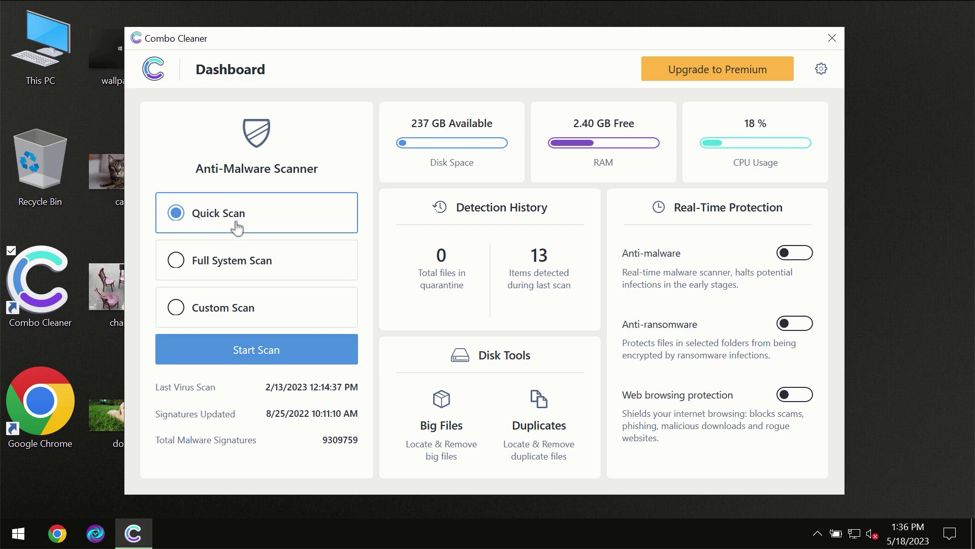
# Start a Quick Scan from the Combo Cleaner dashboard.
pyautogui.click(251, 355)
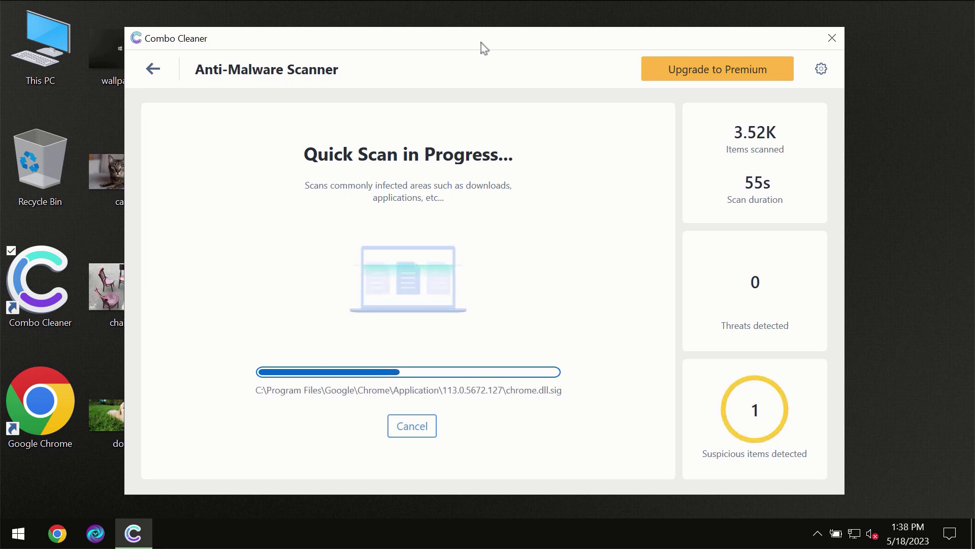
# Check the Anti-Ransomware settings, with no protected folders or trusted programs, then return to Dashboard.
pyautogui.click(823, 69)
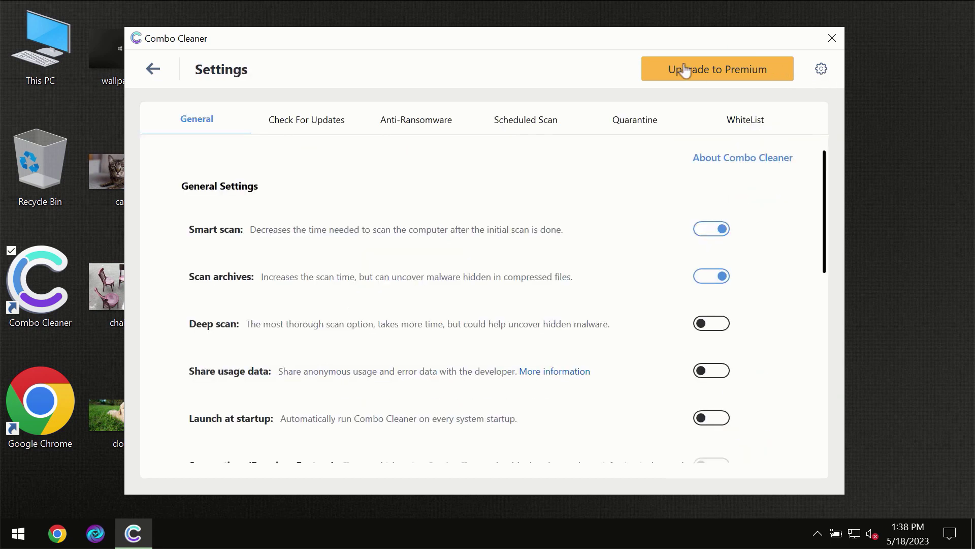
pyautogui.click(412, 126)
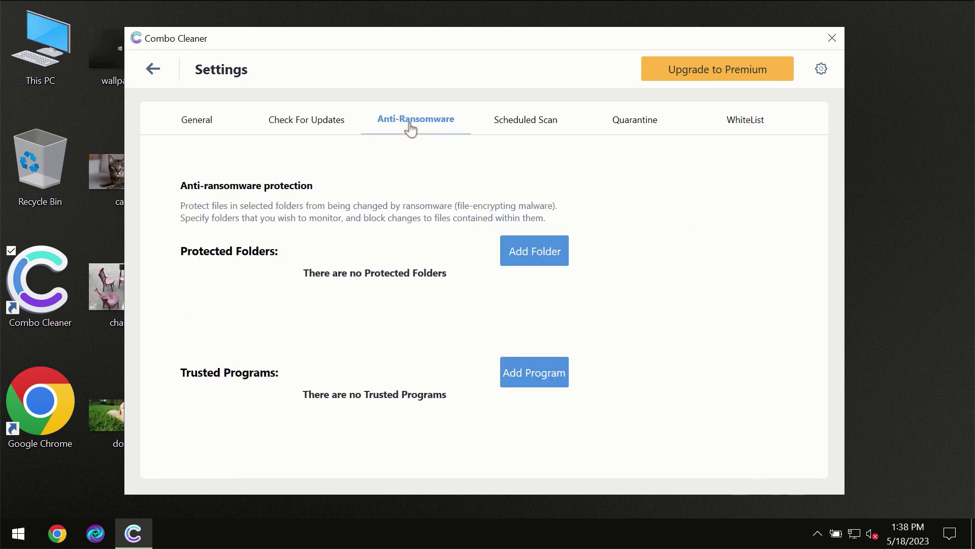
pyautogui.click(154, 70)
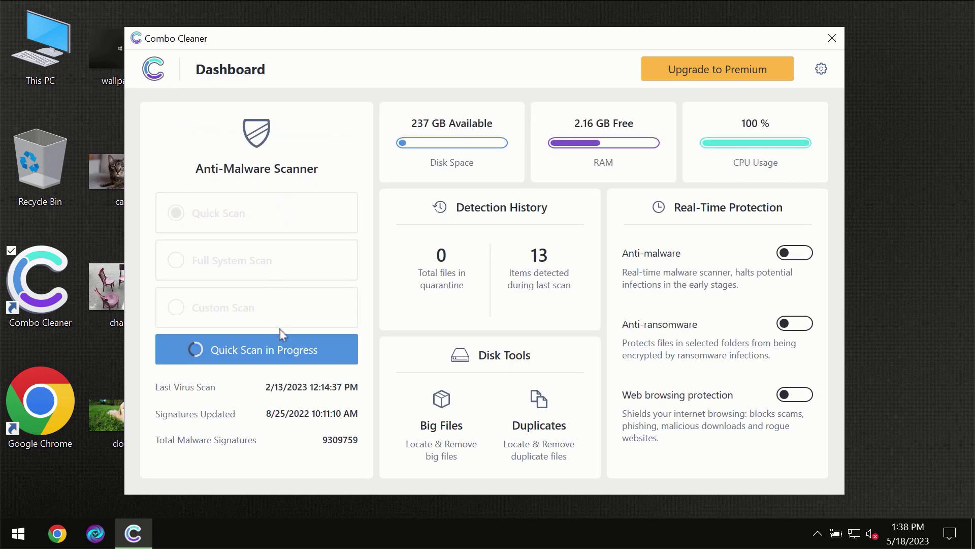
# View the quick scan results showing awejx.eastfeukufunde.com Ads, then open Upgrade to Premium.
pyautogui.click(281, 354)
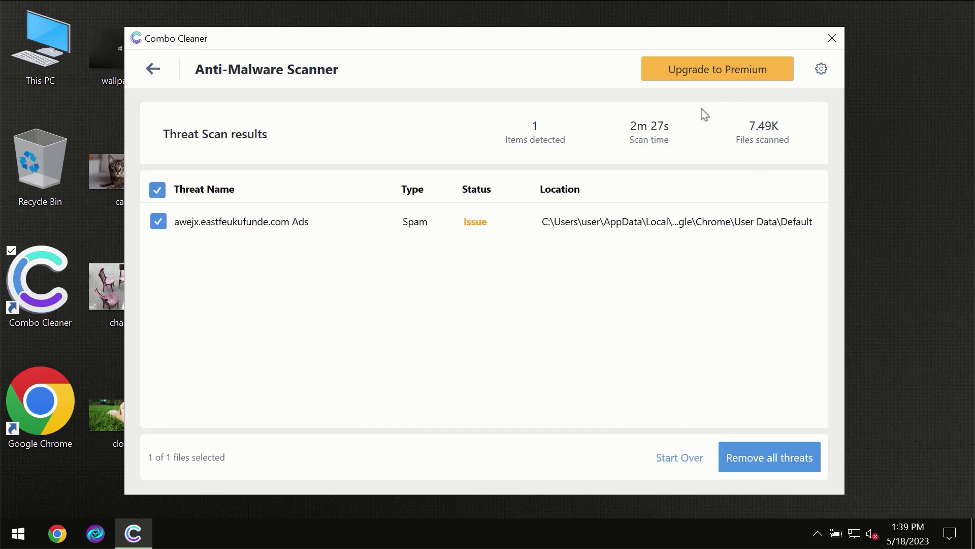
pyautogui.click(700, 73)
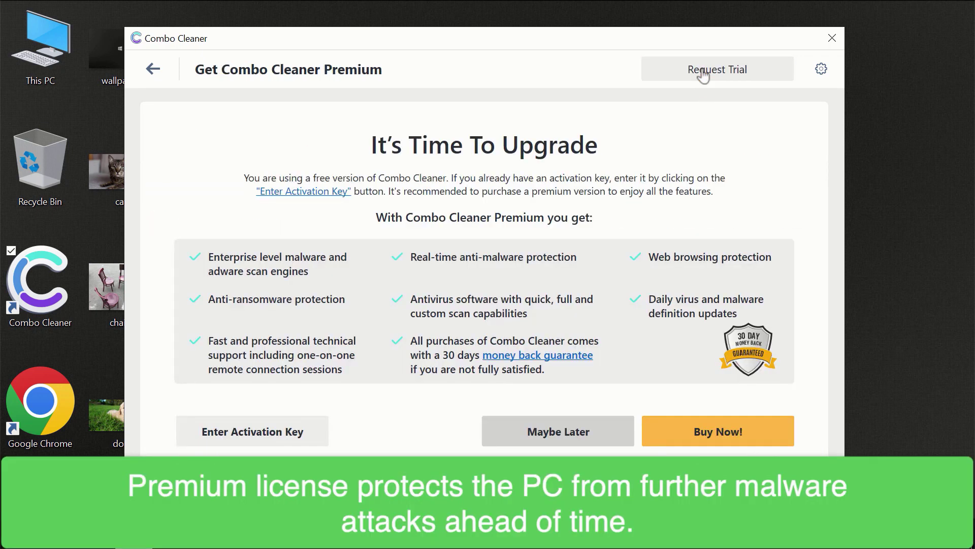